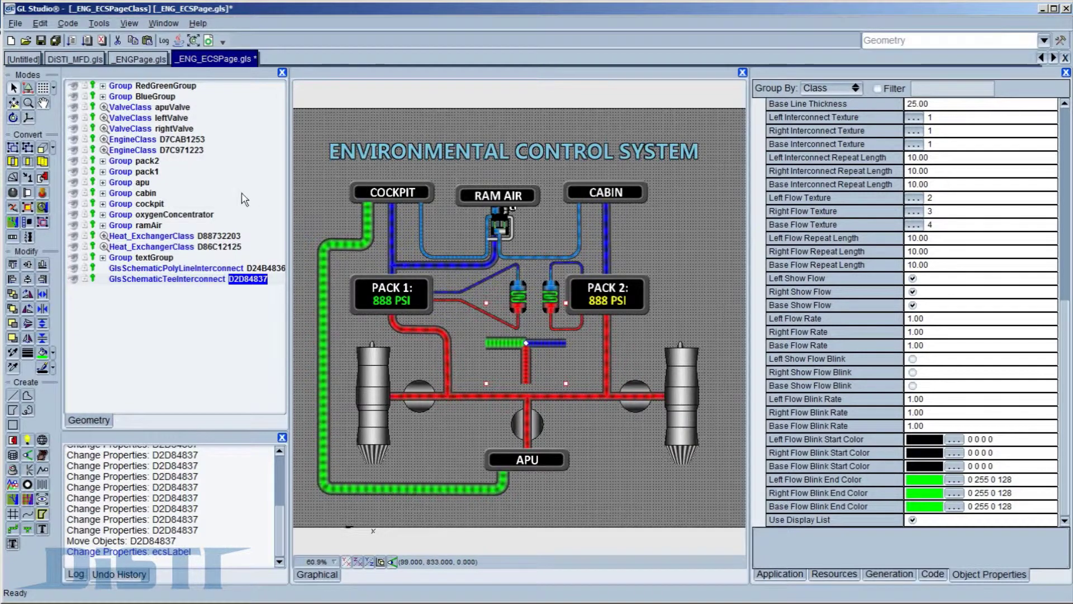
- Expand textGroup in the Geometry tree and select the ecsLabel title text box
{"action": "left_click", "coordinate": [102, 258]}
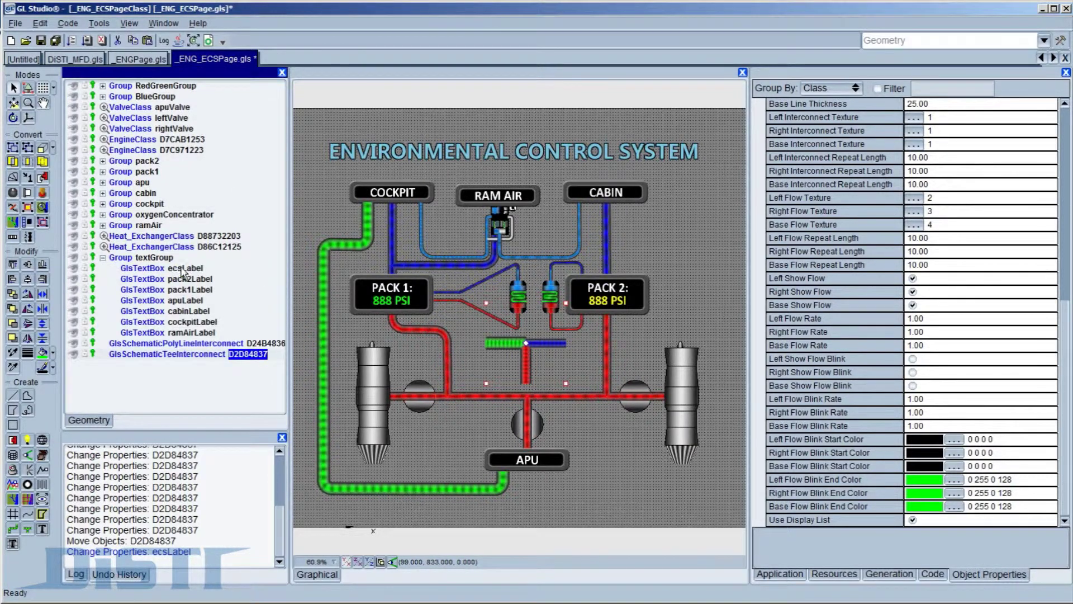
{"action": "left_click", "coordinate": [185, 269]}
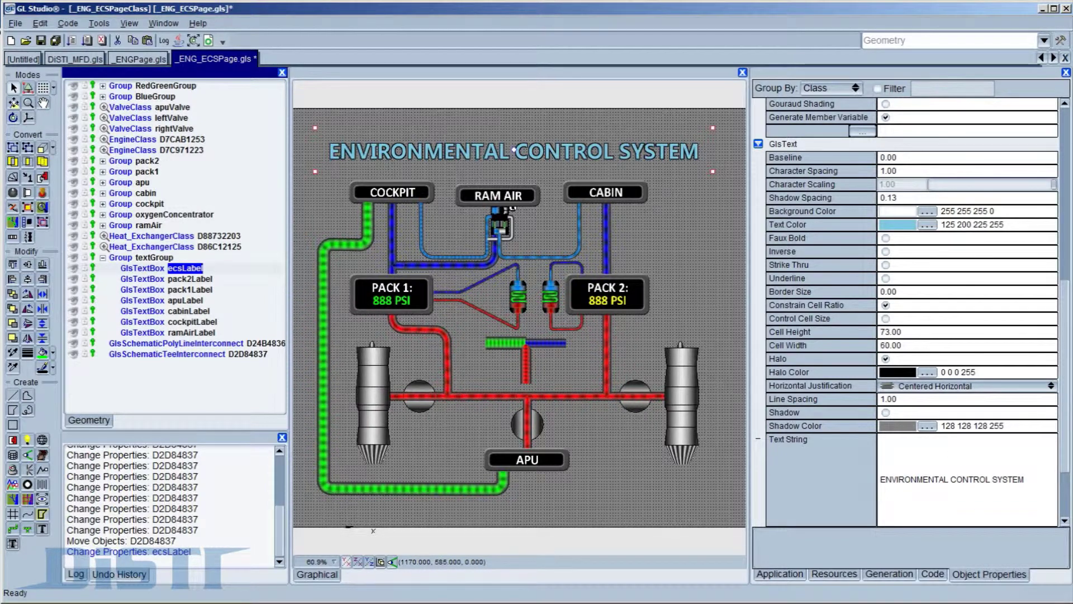
{"action": "scroll", "coordinate": [895, 477], "scroll_direction": "down", "scroll_amount": 3}
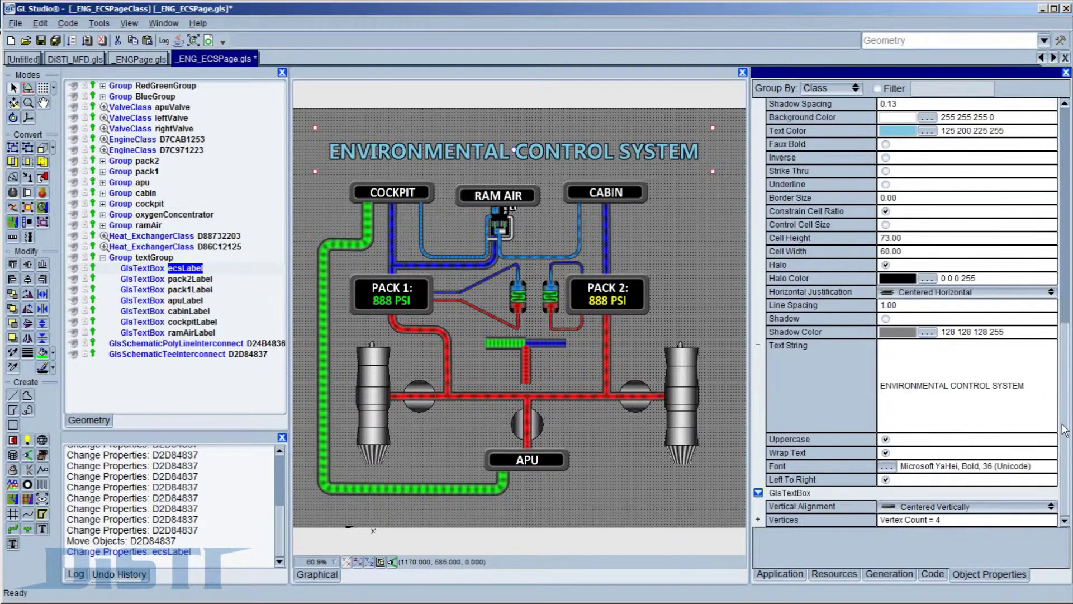
- Confirm ecsLabel's font as Microsoft YaHei Bold 36 with Unicode enabled
{"action": "left_click", "coordinate": [889, 466]}
{"action": "left_click_drag", "start_coordinate": [882, 394], "coordinate": [489, 209]}
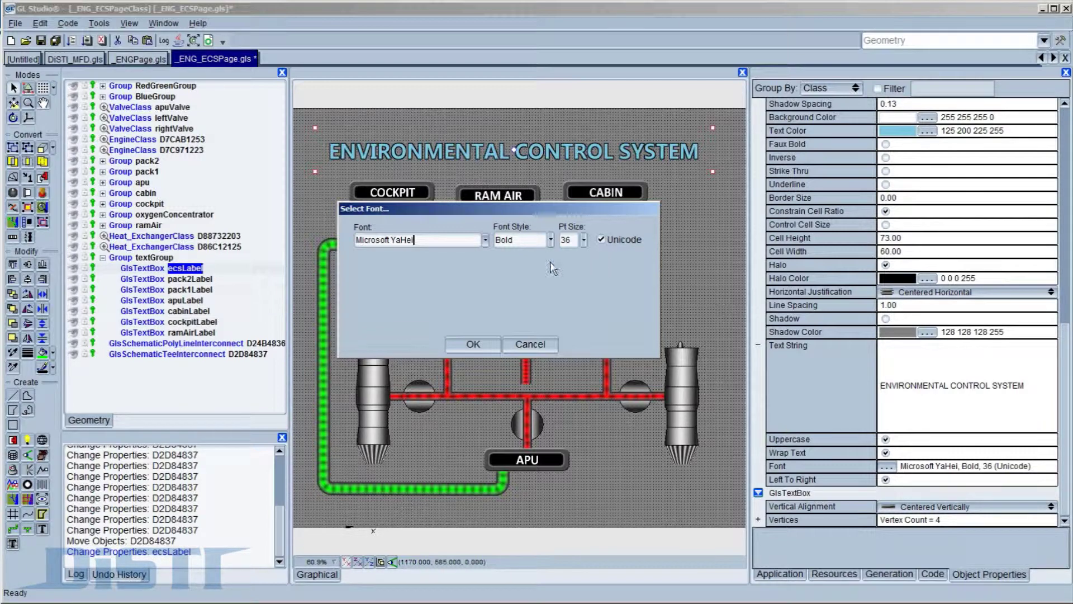
{"action": "left_click", "coordinate": [472, 344]}
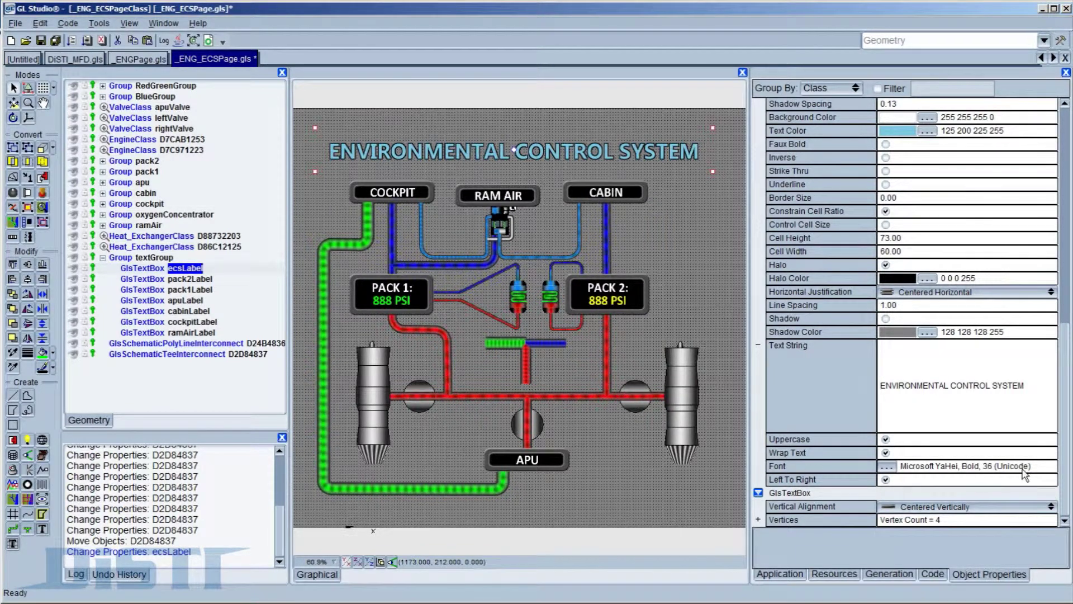
- View the Fonts resources and open Microsoft YaHei Bold's glyph ranges (32–255)
{"action": "left_click", "coordinate": [834, 574]}
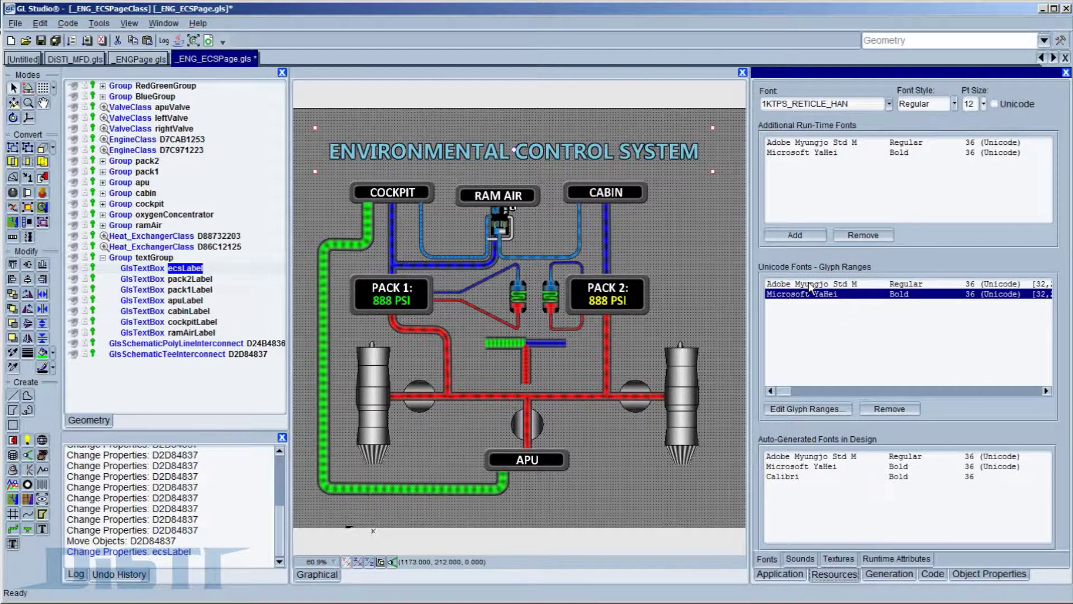
{"action": "left_click", "coordinate": [797, 409]}
{"action": "left_click_drag", "start_coordinate": [812, 296], "coordinate": [625, 156]}
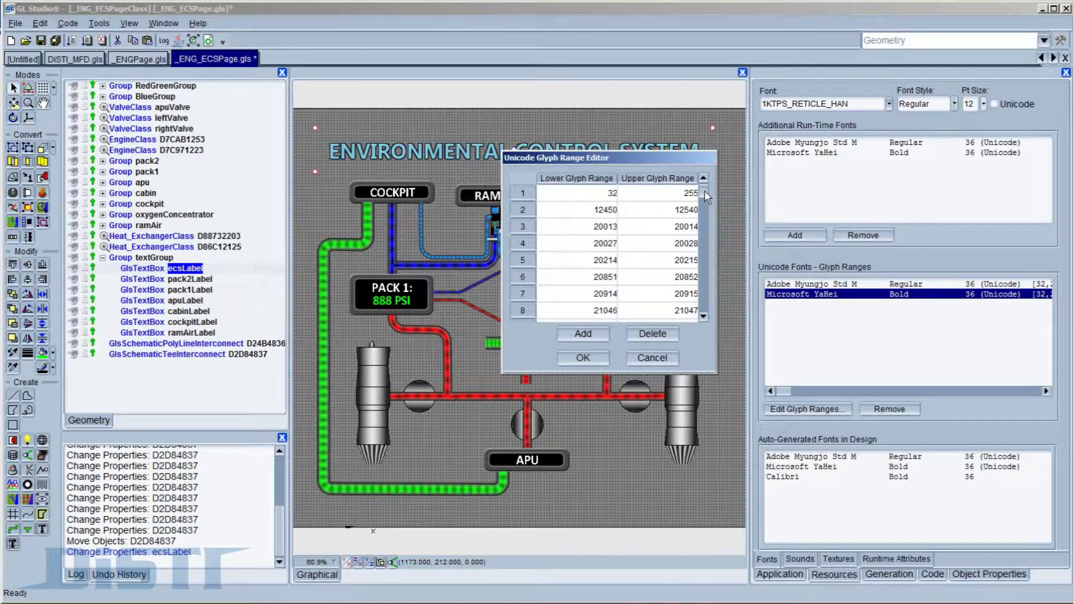
{"action": "left_click_drag", "start_coordinate": [704, 190], "coordinate": [704, 211]}
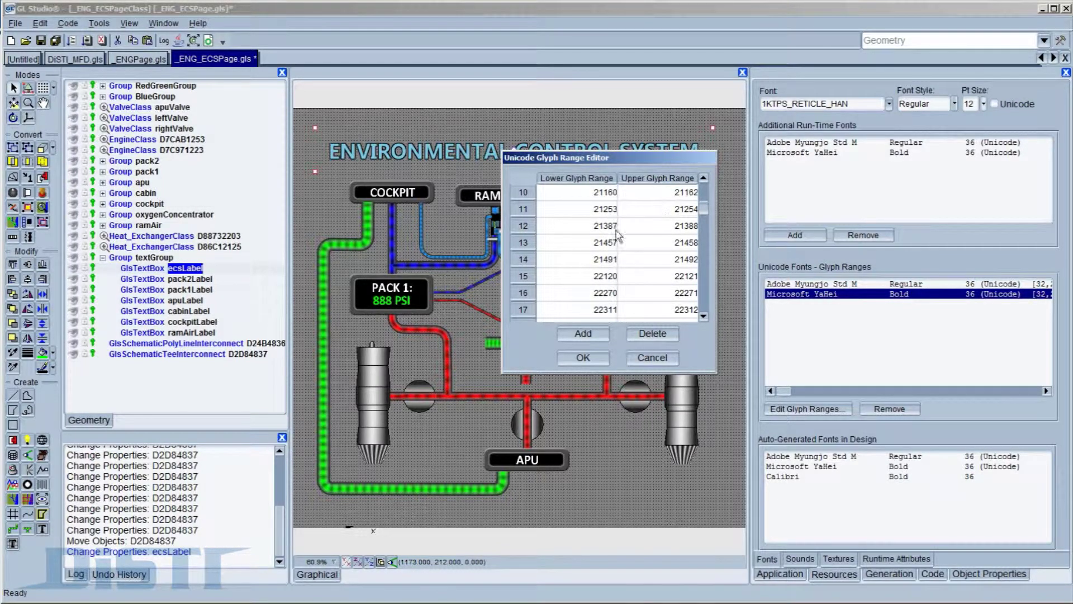
{"action": "left_click_drag", "start_coordinate": [704, 210], "coordinate": [706, 187]}
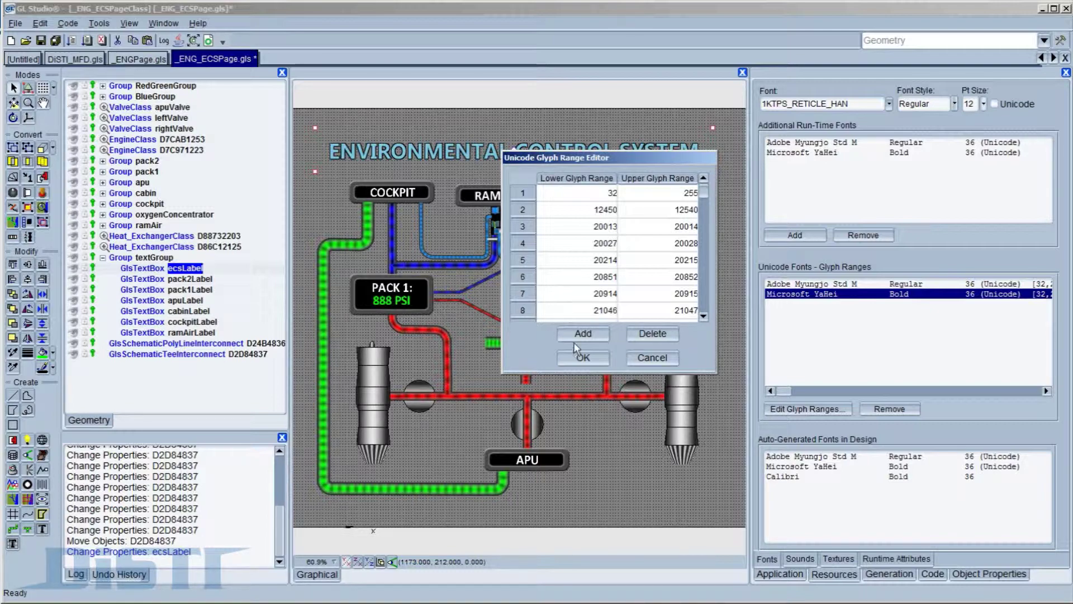
{"action": "left_click", "coordinate": [583, 357]}
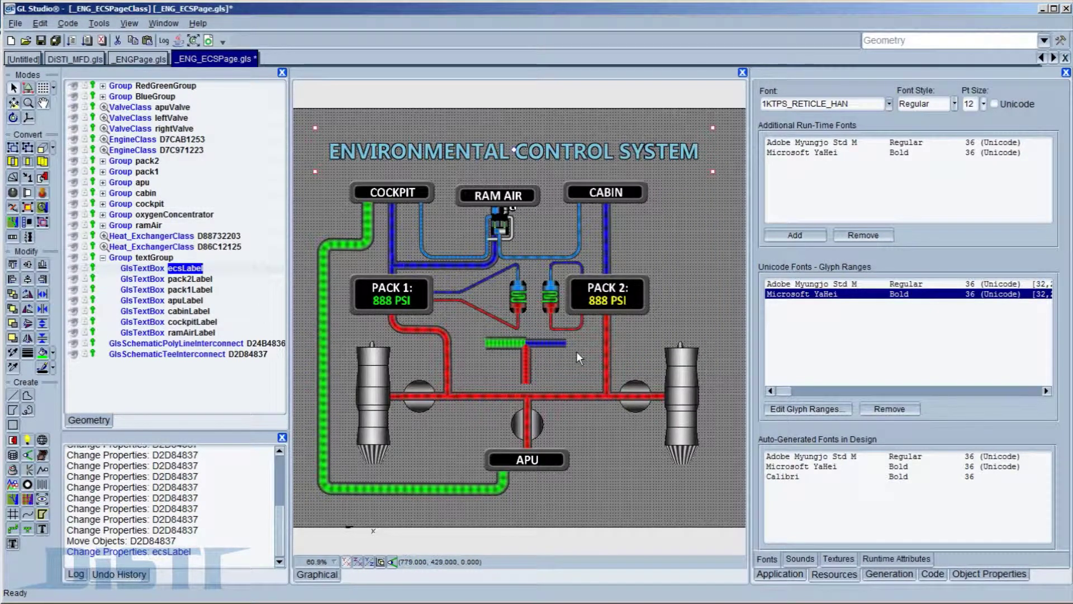
- Open Unicode Text Entry for ecsLabel's 'ENVIRONMENTAL CONTROL SYSTEM' text string
{"action": "left_click", "coordinate": [989, 573]}
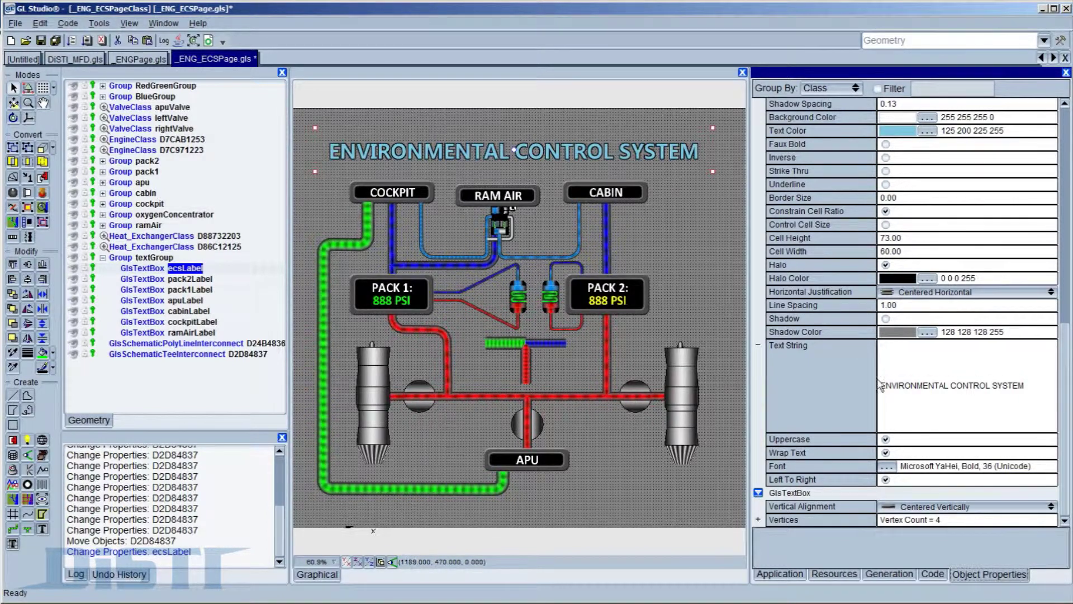
{"action": "left_click", "coordinate": [964, 385]}
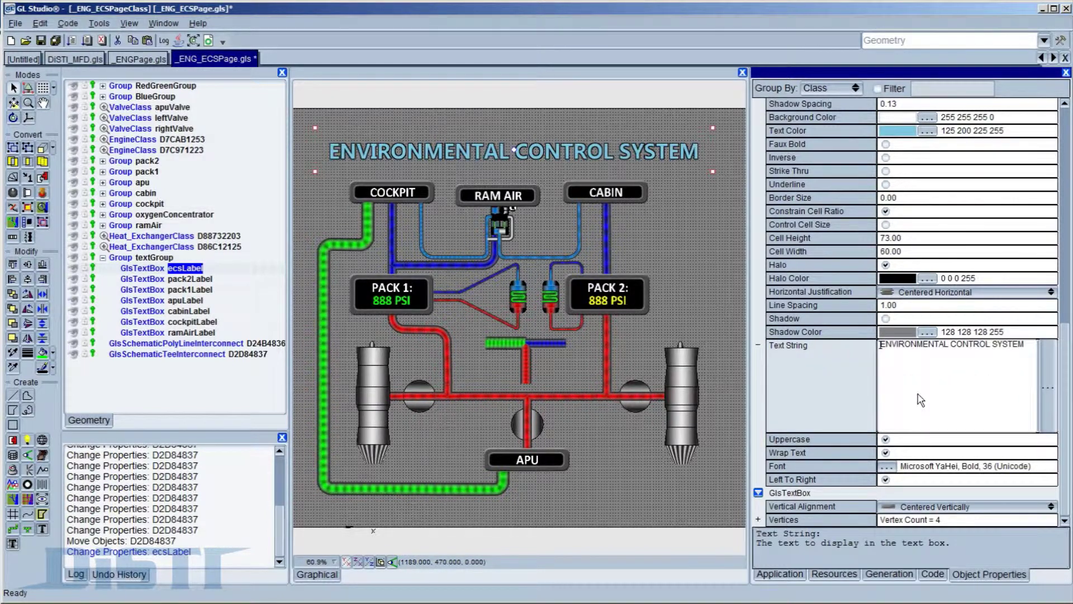
{"action": "left_click", "coordinate": [1048, 387]}
{"action": "mouse_move", "coordinate": [998, 323]}
{"action": "left_mouse_down"}
{"action": "mouse_move", "coordinate": [747, 248]}
{"action": "mouse_move", "coordinate": [552, 271]}
{"action": "left_mouse_up"}
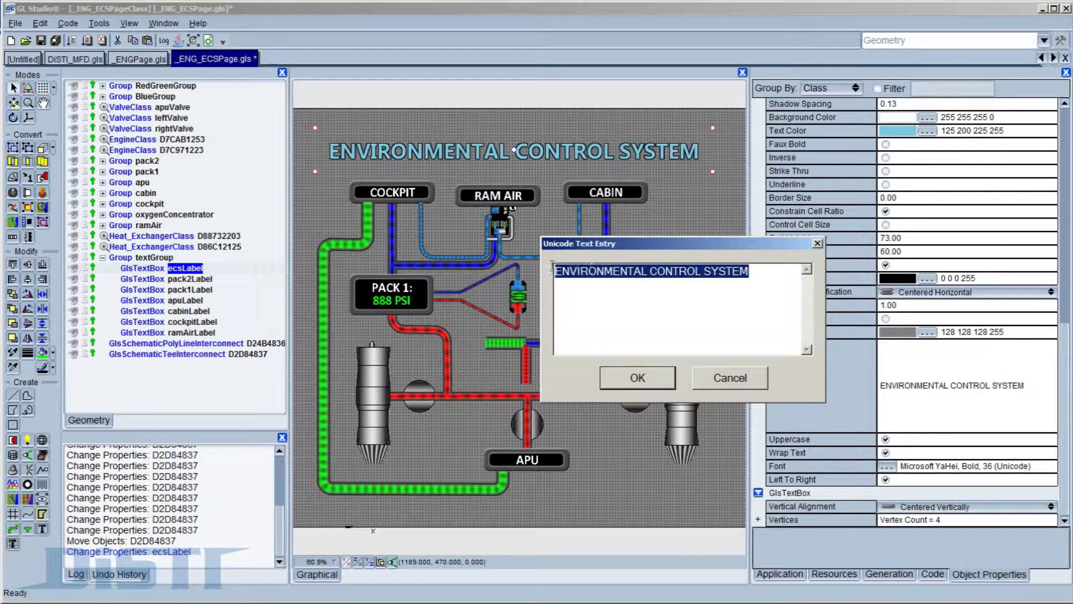
- Paste 环境控制系统 over the English title text and apply it
{"action": "type", "text": "环境控制系统"}
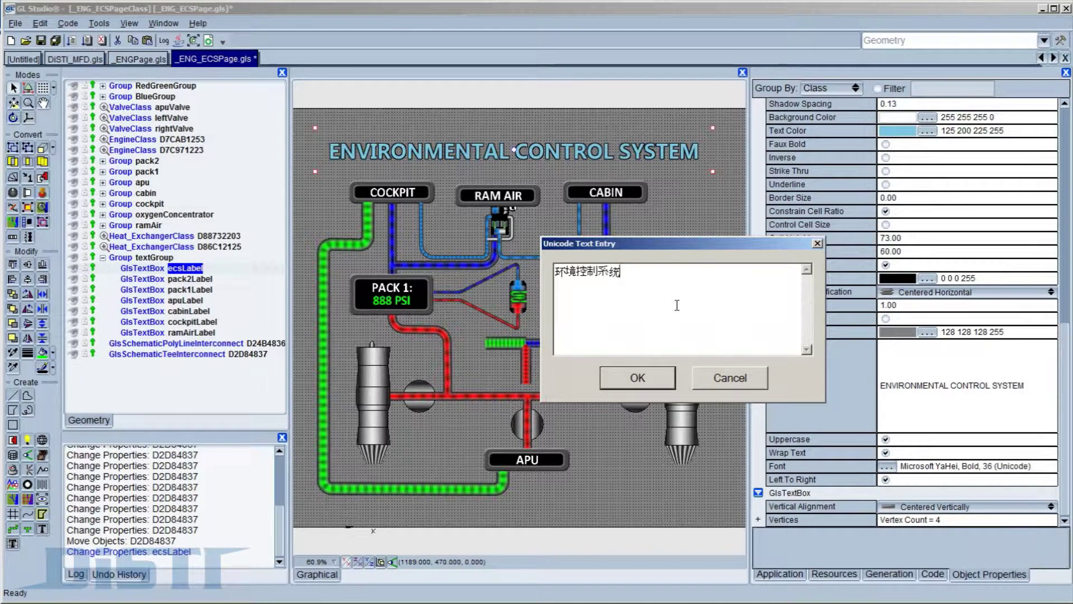
{"action": "left_click", "coordinate": [636, 377]}
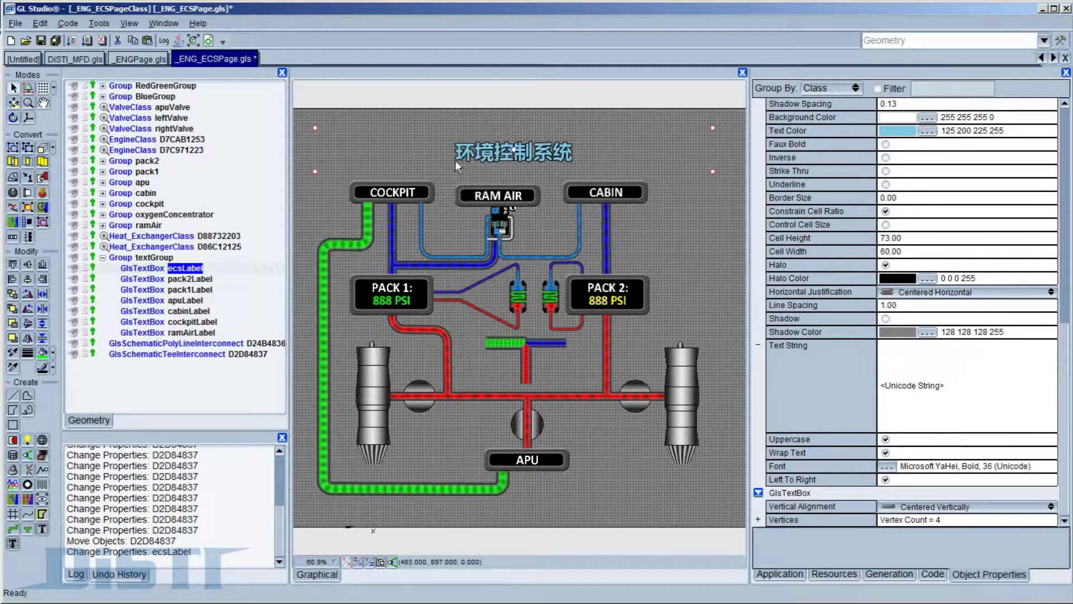